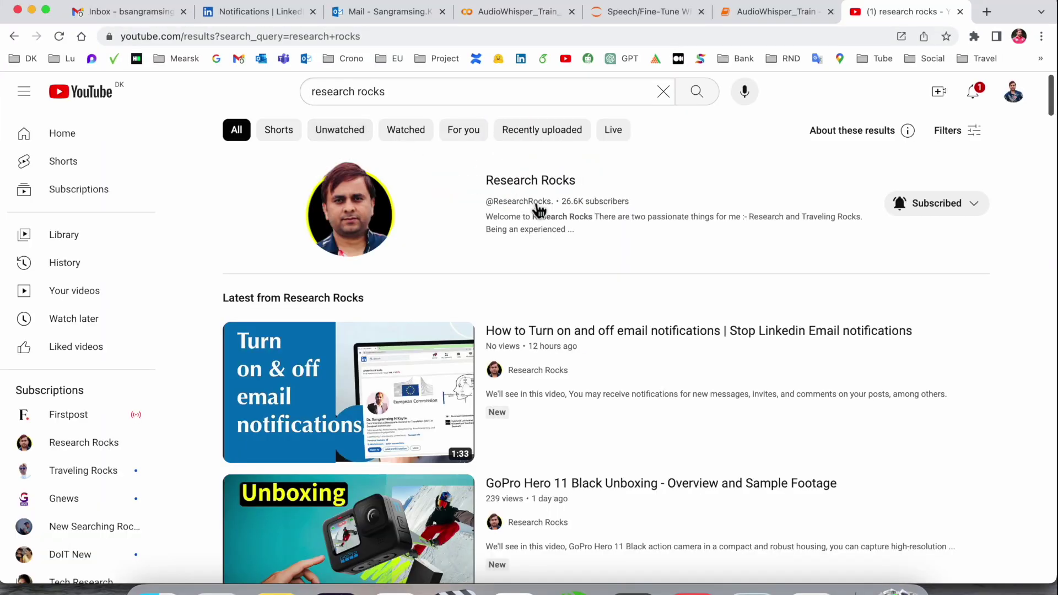
# Open the Research Rocks channel page from the YouTube search results
pyautogui.click(536, 202)
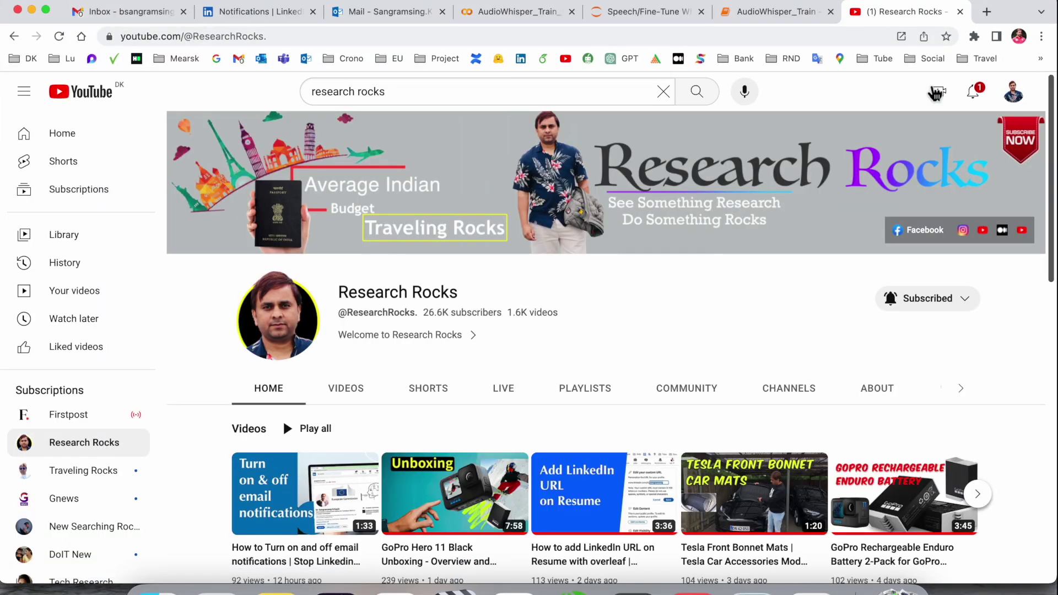
# Search Google for 'bard' in a new browser tab
pyautogui.click(986, 12)
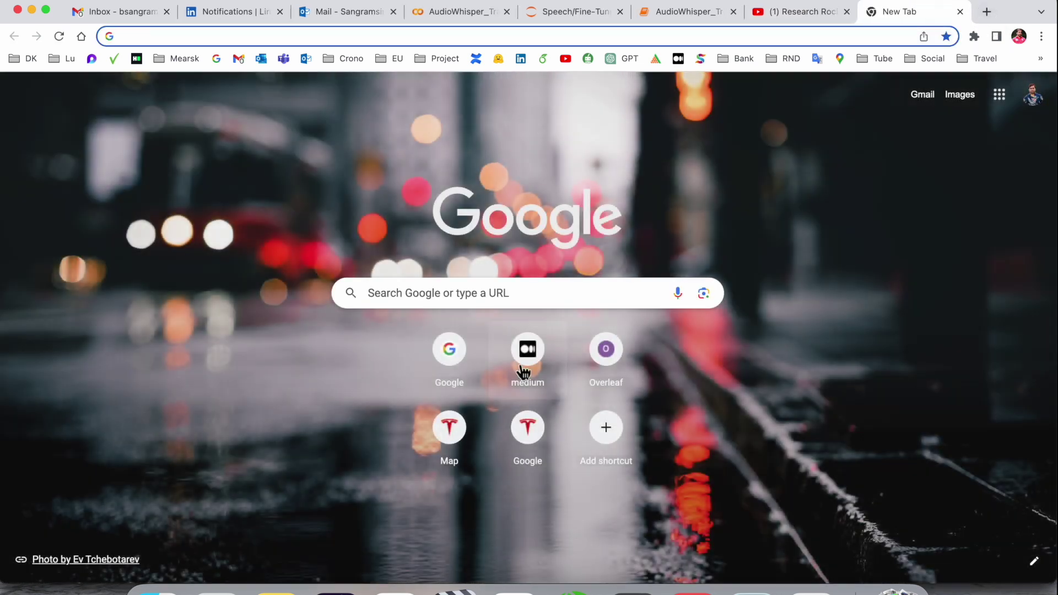
pyautogui.click(449, 350)
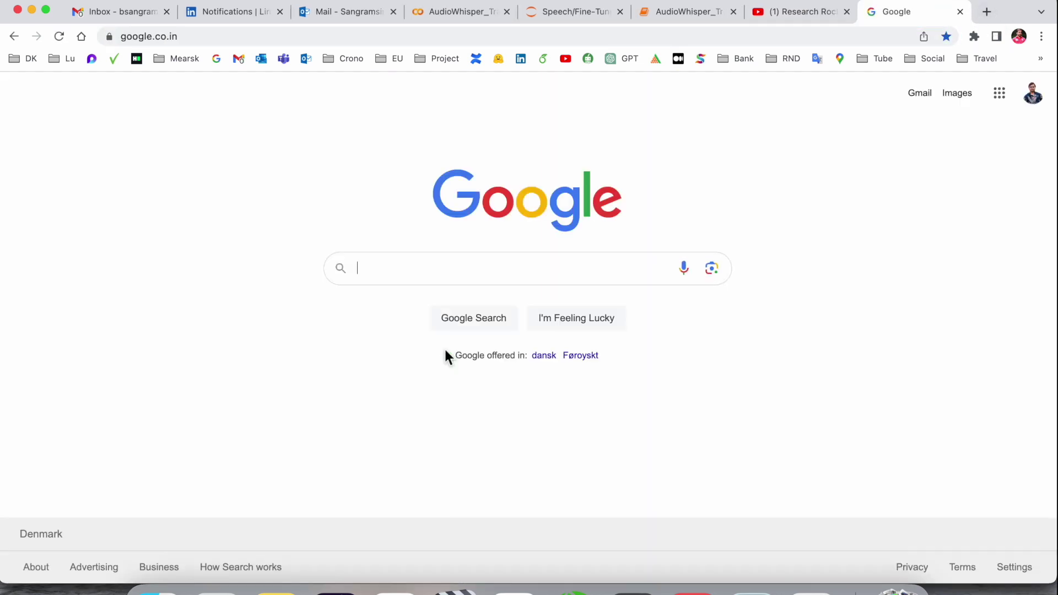
pyautogui.write('bard')
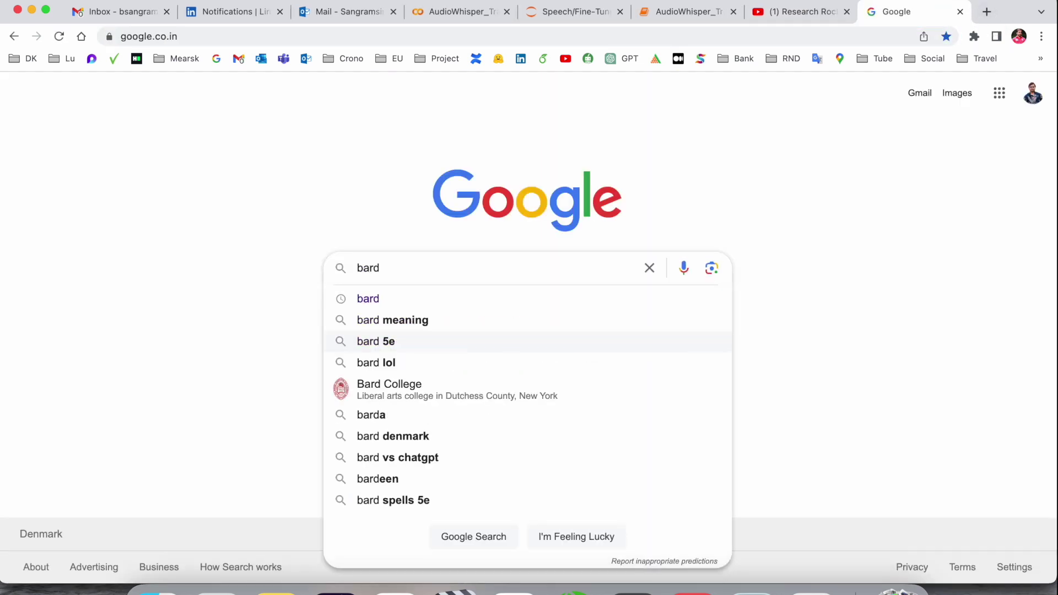
pyautogui.press('Return')
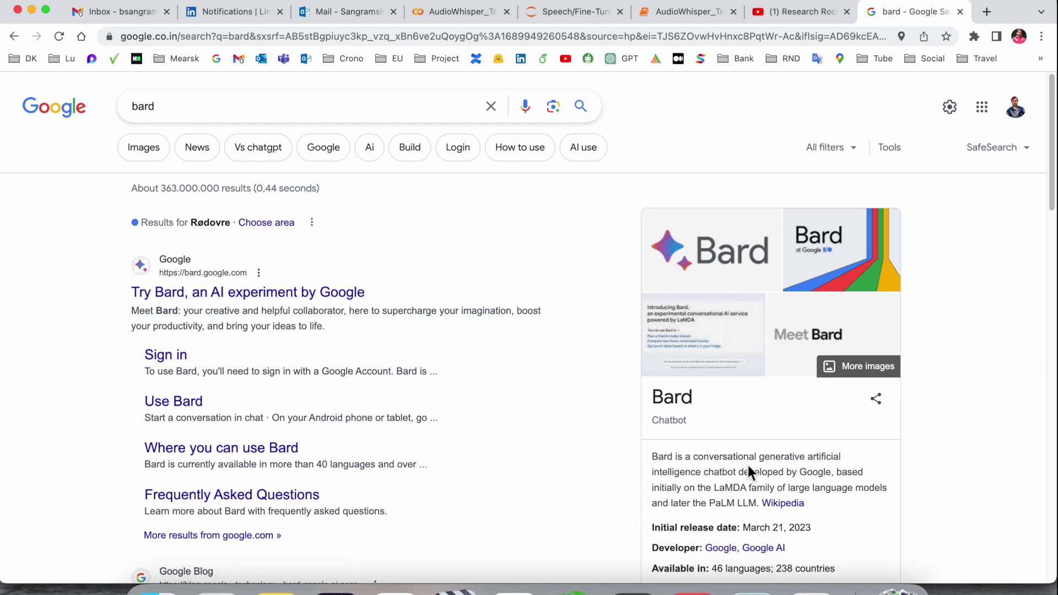
pyautogui.scroll(-1, 799, 465)
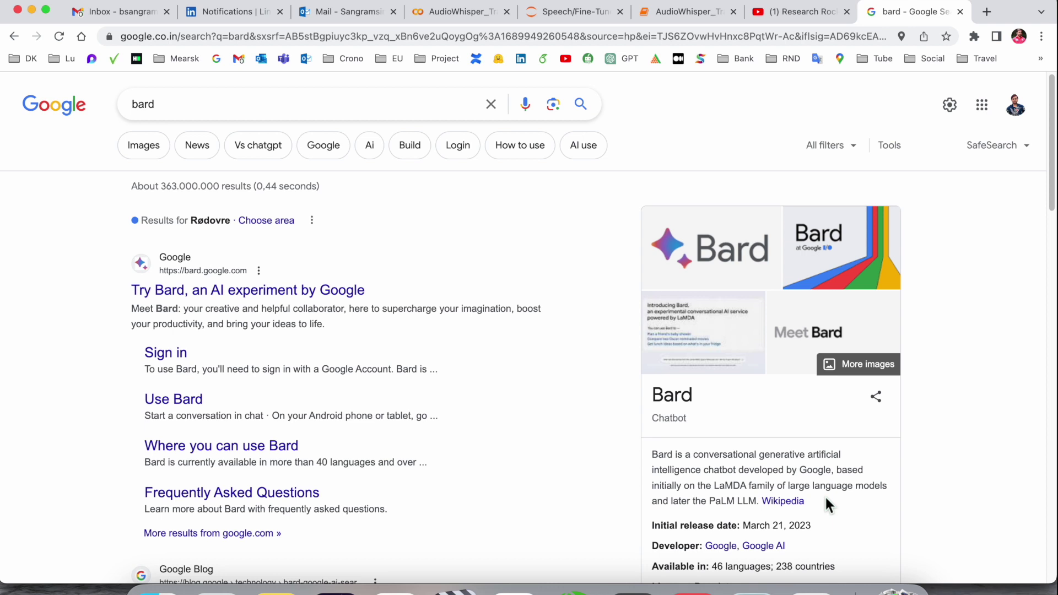
pyautogui.scroll(-3, 723, 448)
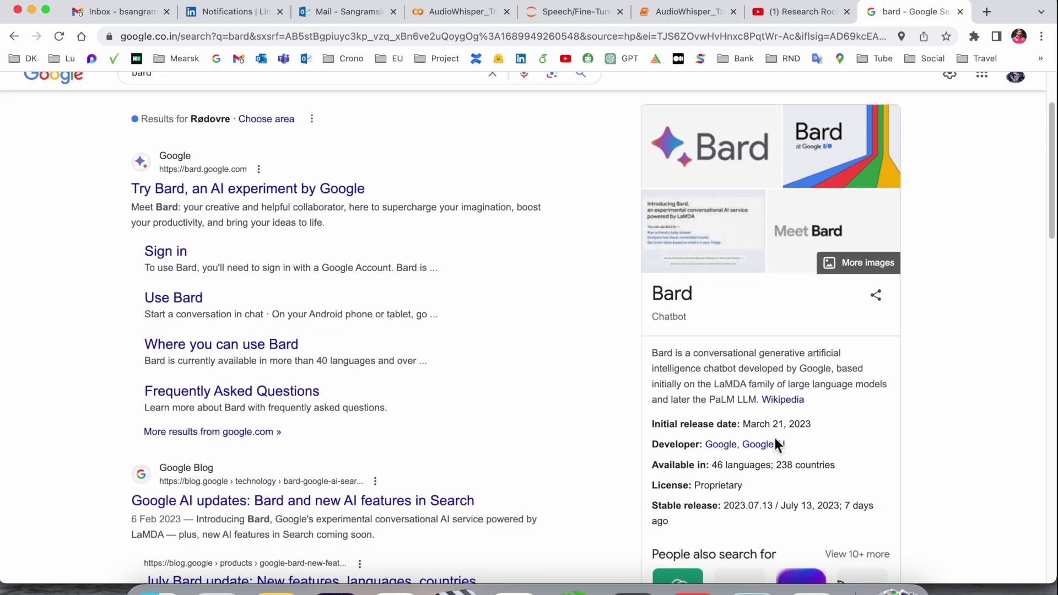
pyautogui.moveTo(742, 425); pyautogui.dragTo(820, 432)
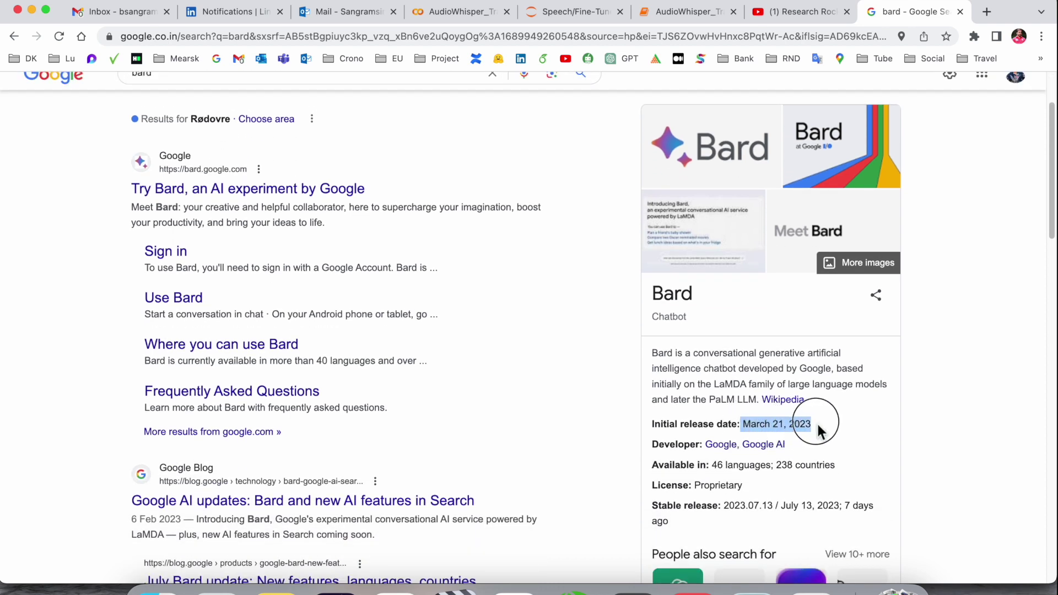
# Enter Bard from the results, agreeing to the terms and the experiment notice
pyautogui.click(254, 192)
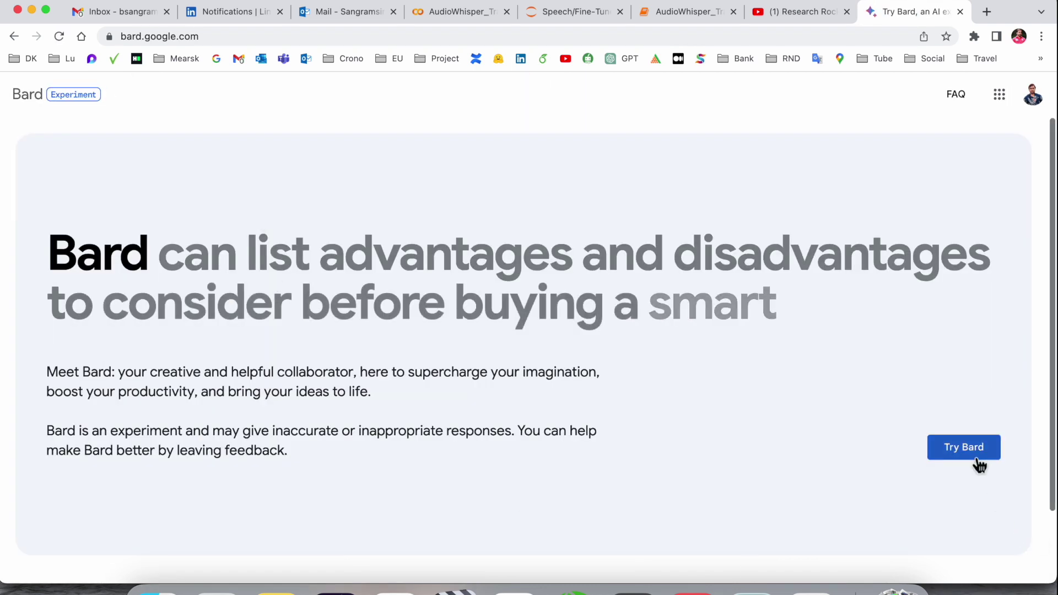
pyautogui.click(976, 455)
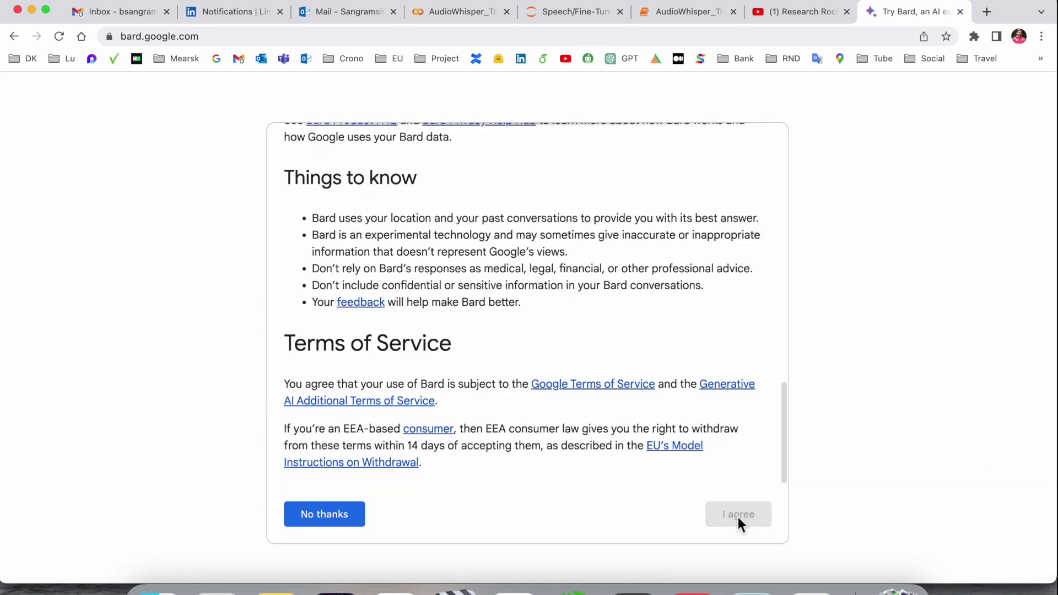
pyautogui.click(739, 515)
pyautogui.click(633, 477)
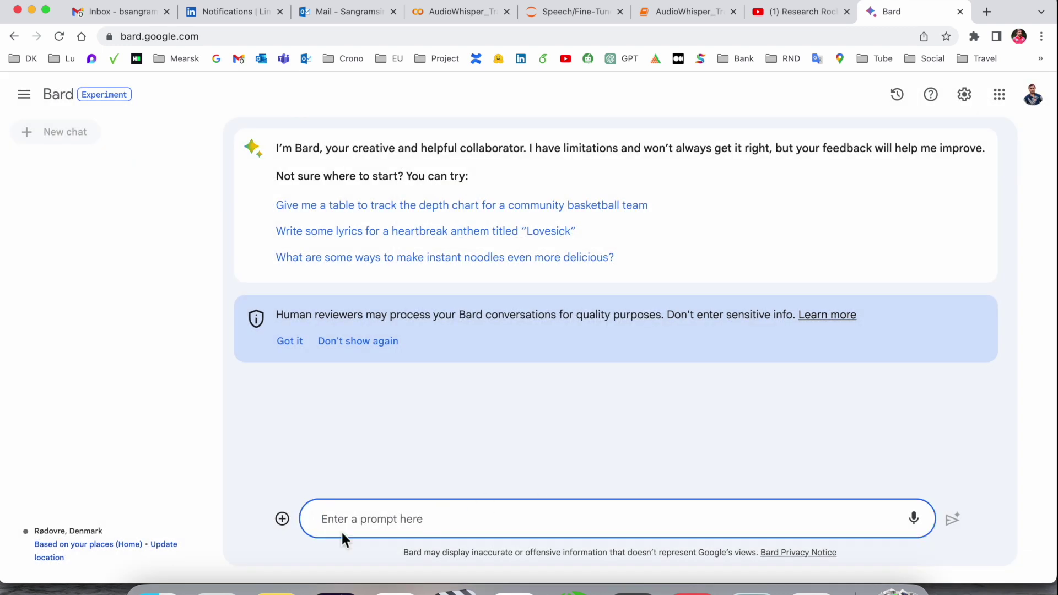
pyautogui.write('how to ')
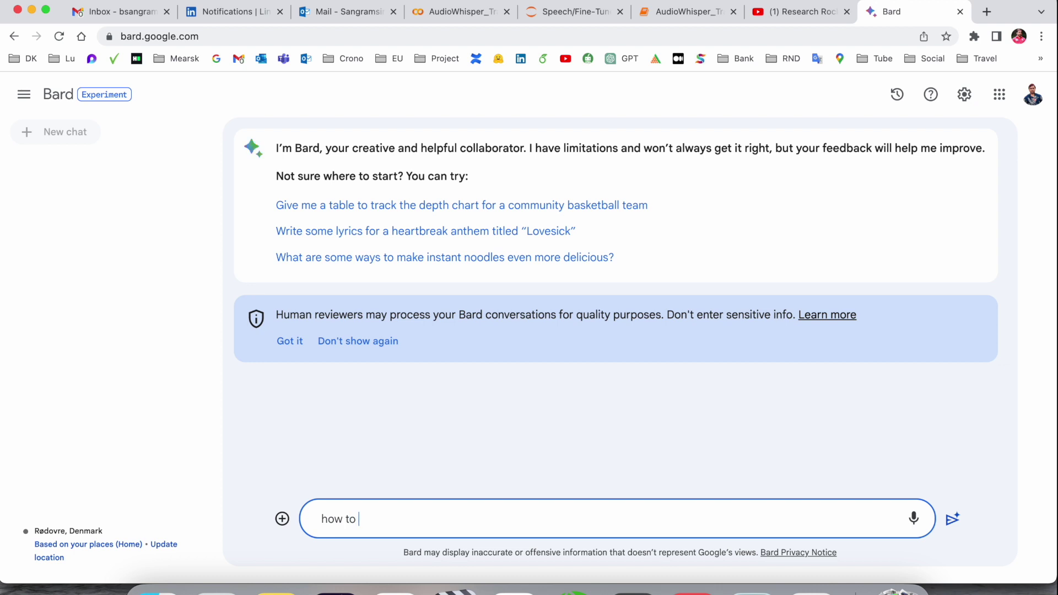
pyautogui.write('run python cod')
pyautogui.write('e')
# Ask Bard 'how to run python code' and select the python script.py command in its answer
pyautogui.press('Return')
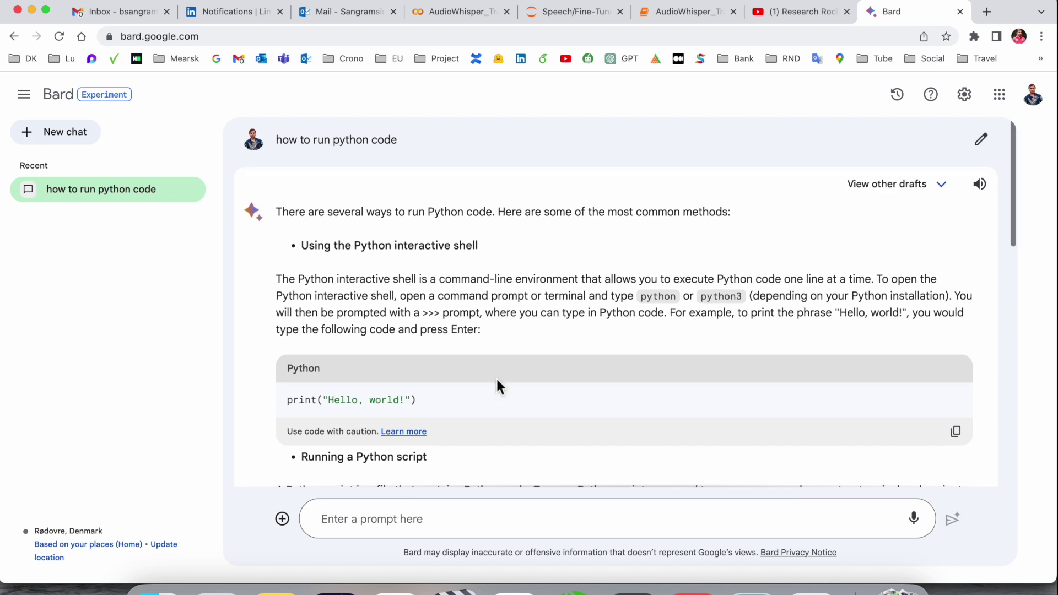
pyautogui.scroll(-3, 496, 385)
pyautogui.scroll(2, 497, 384)
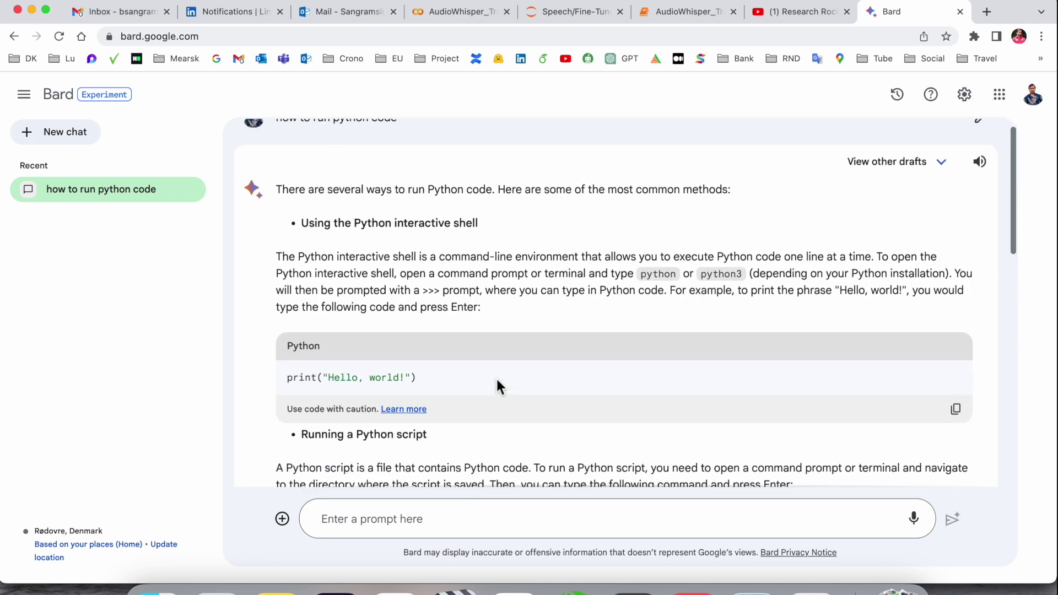
pyautogui.scroll(-2, 496, 385)
pyautogui.scroll(-2, 497, 385)
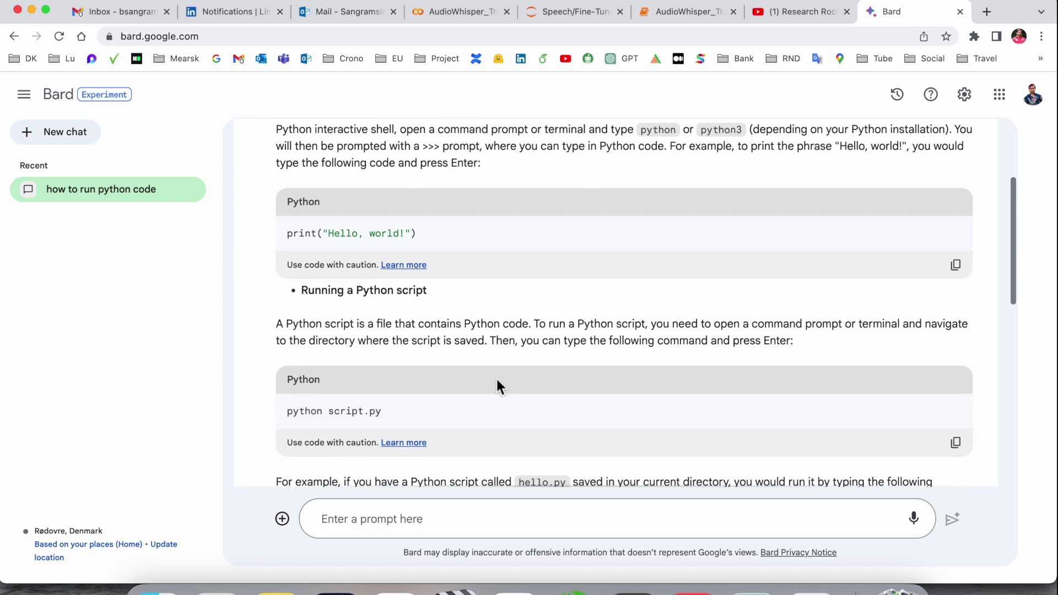
pyautogui.scroll(-1, 498, 385)
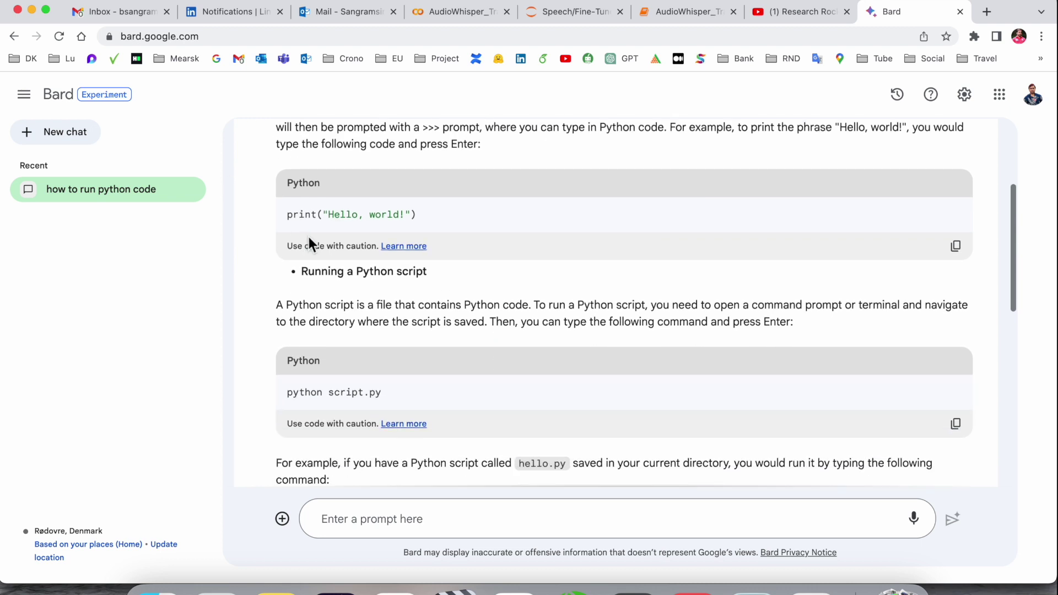
pyautogui.scroll(-3, 331, 261)
pyautogui.tripleClick(356, 262)
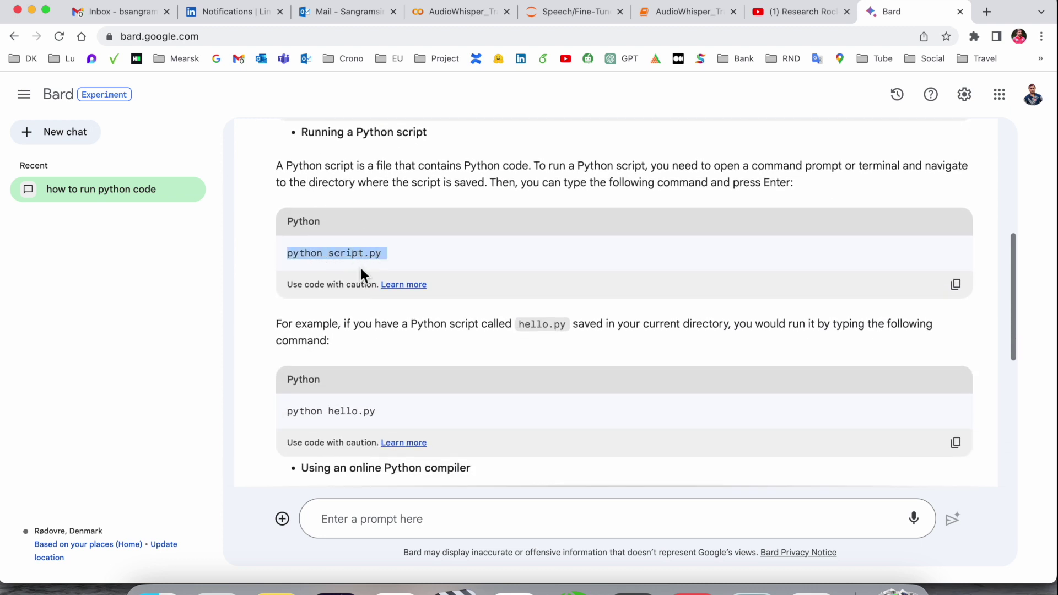
pyautogui.scroll(-3, 357, 281)
pyautogui.scroll(-2, 348, 281)
pyautogui.scroll(-1, 317, 274)
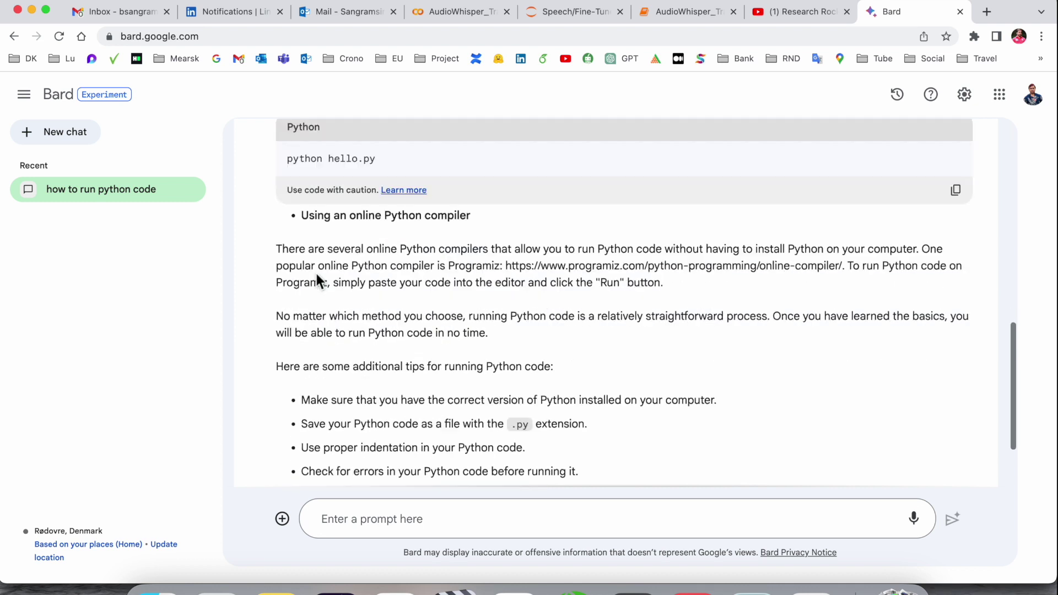
pyautogui.scroll(-2, 317, 274)
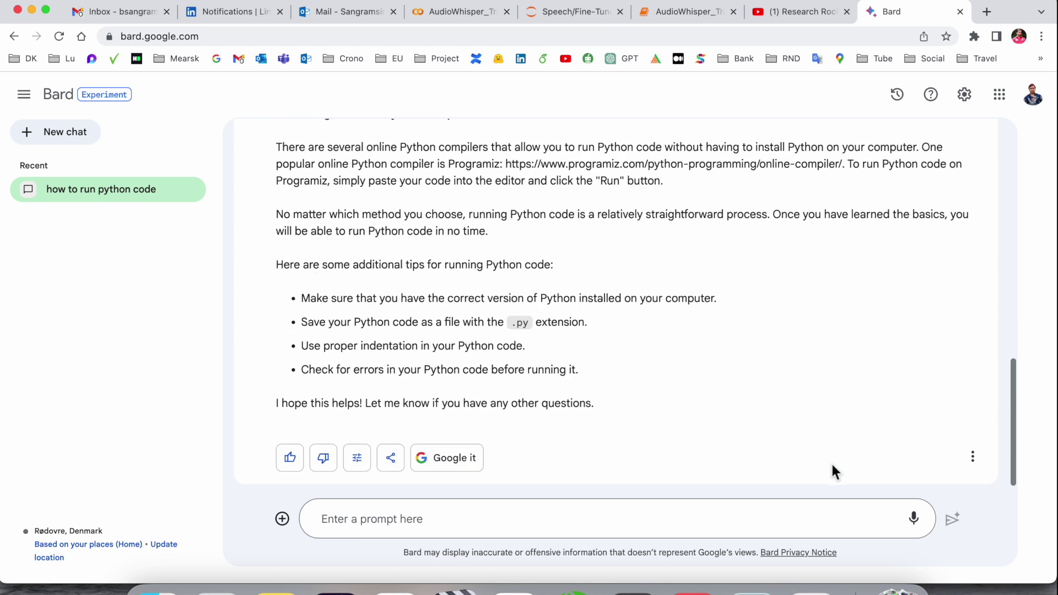
pyautogui.click(914, 519)
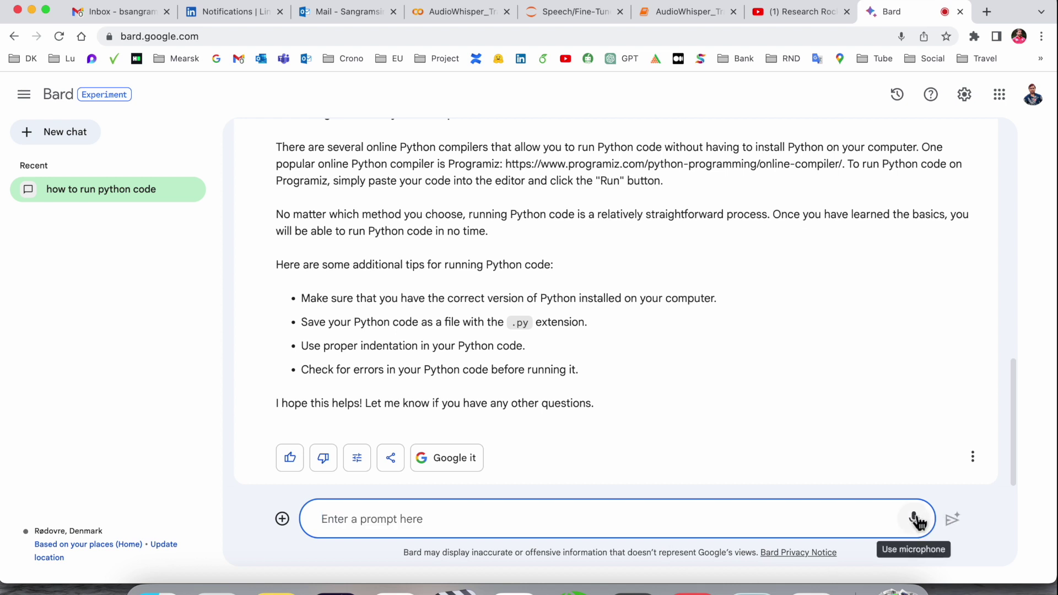
pyautogui.click(916, 519)
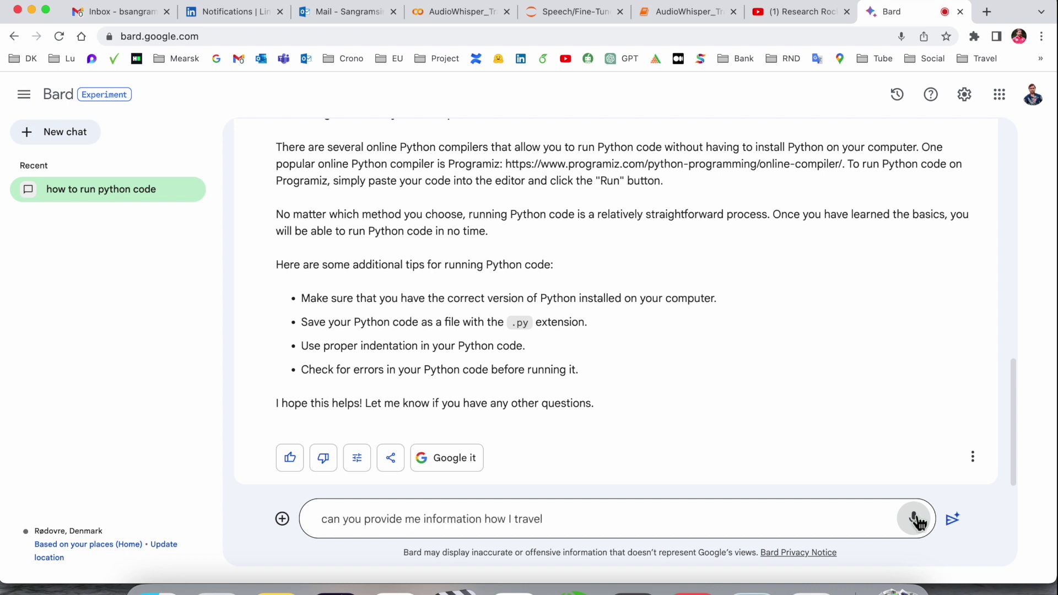
pyautogui.click(954, 521)
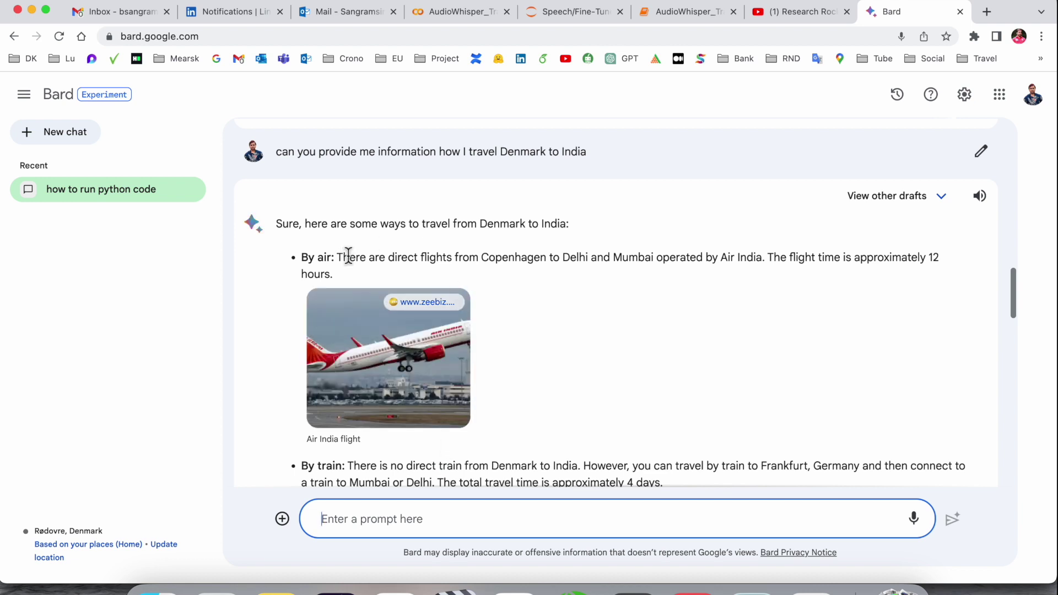
pyautogui.scroll(-3, 490, 312)
pyautogui.scroll(-2, 480, 307)
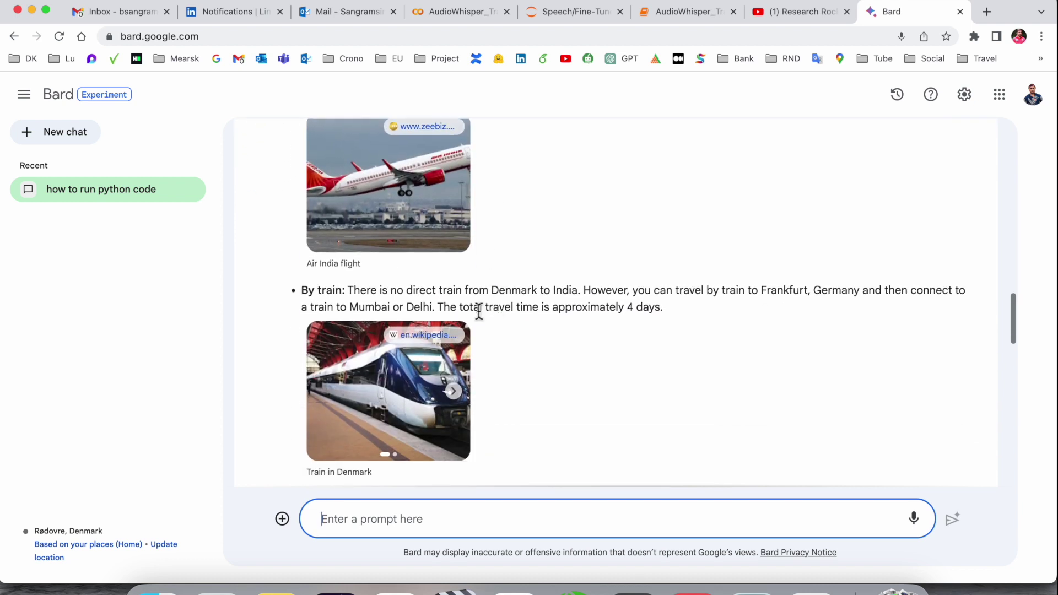
pyautogui.scroll(3, 433, 364)
pyautogui.scroll(-1, 437, 287)
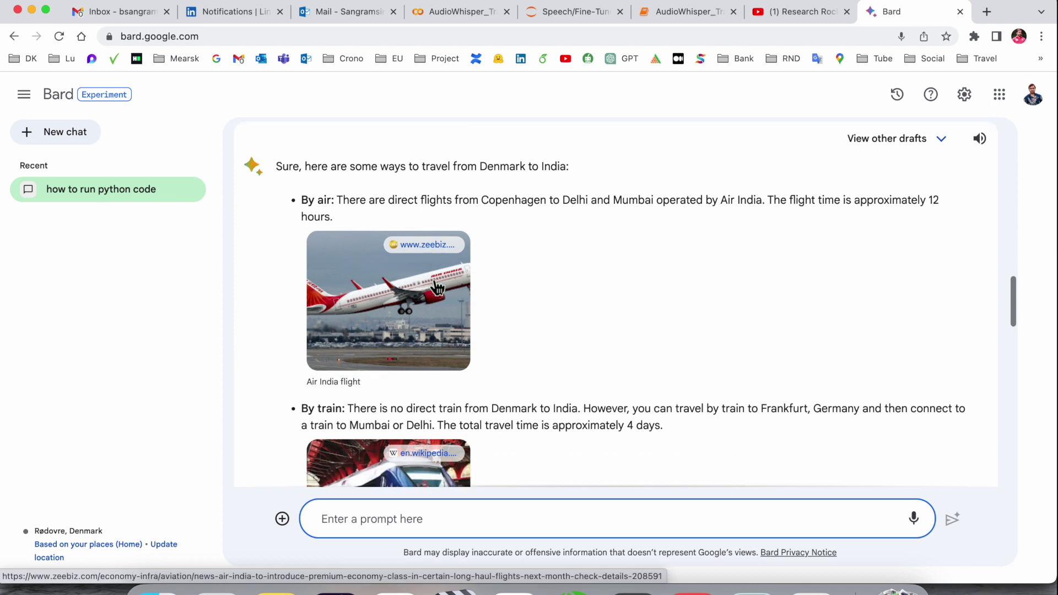
pyautogui.tripleClick(532, 199)
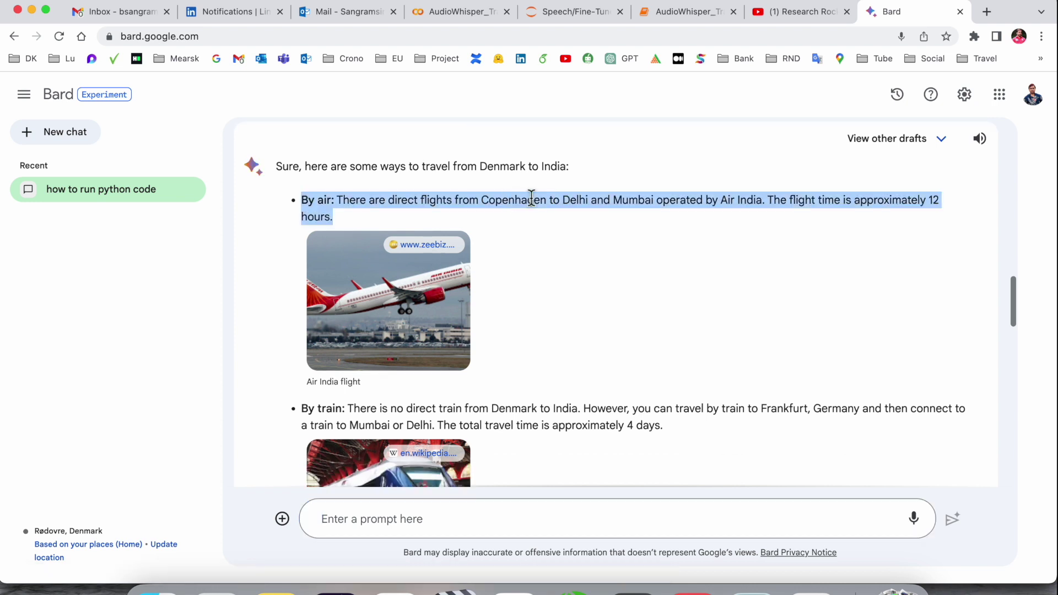
pyautogui.scroll(-5, 533, 217)
pyautogui.scroll(-5, 538, 244)
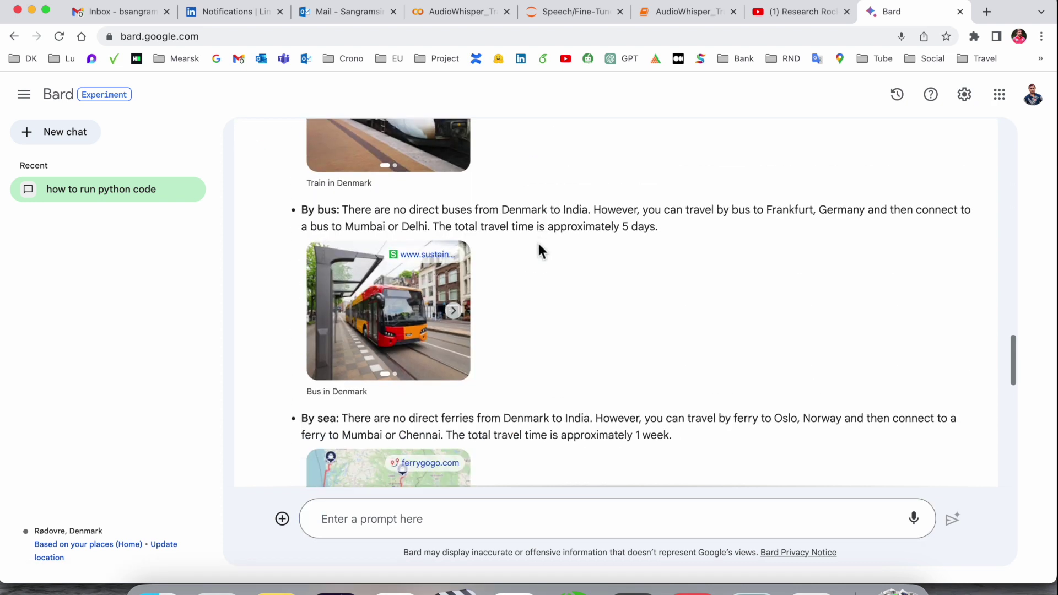
pyautogui.scroll(-1, 538, 248)
pyautogui.scroll(-2, 537, 249)
pyautogui.scroll(-2, 538, 248)
pyautogui.scroll(-1, 538, 248)
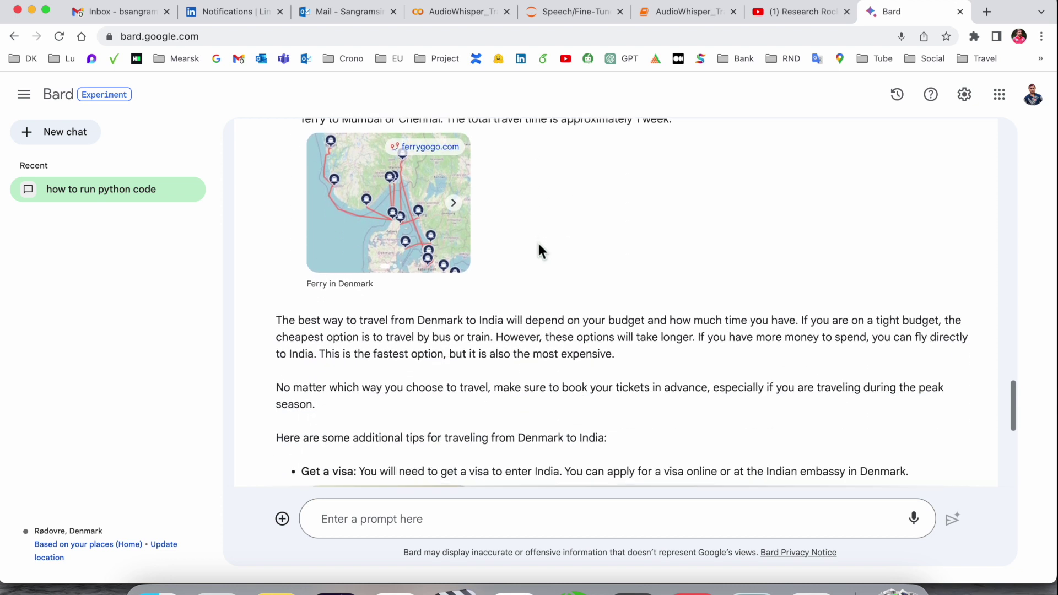
pyautogui.scroll(-1, 539, 250)
pyautogui.scroll(-2, 539, 251)
pyautogui.scroll(-1, 539, 254)
pyautogui.scroll(-2, 539, 256)
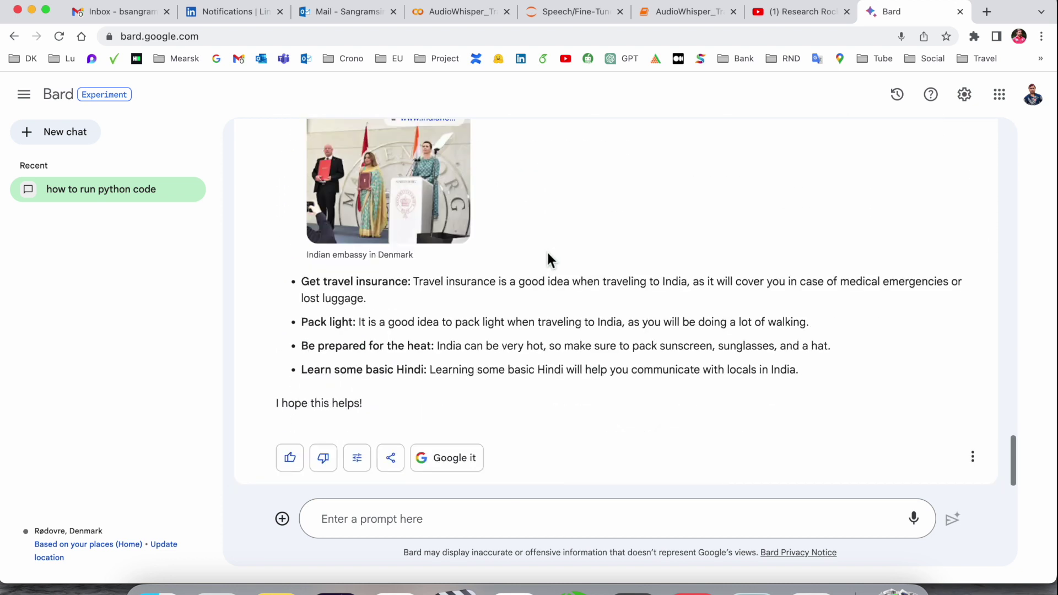
pyautogui.scroll(3, 548, 253)
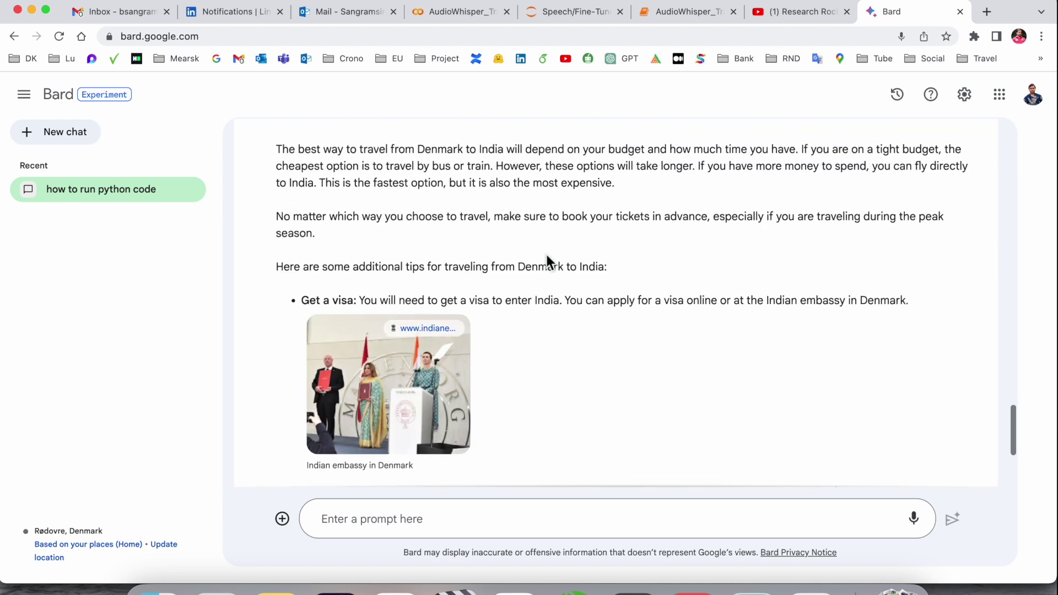
pyautogui.scroll(-3, 548, 254)
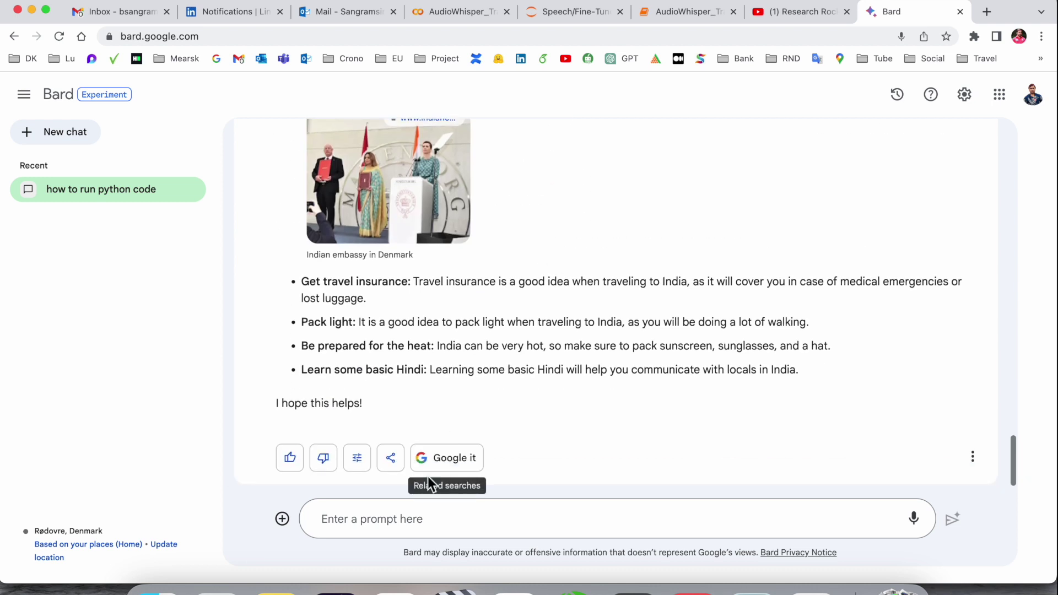
# Upload the Google Bard JPG from the computer and send it, getting Bard's can't-help-with-people reply
pyautogui.click(282, 520)
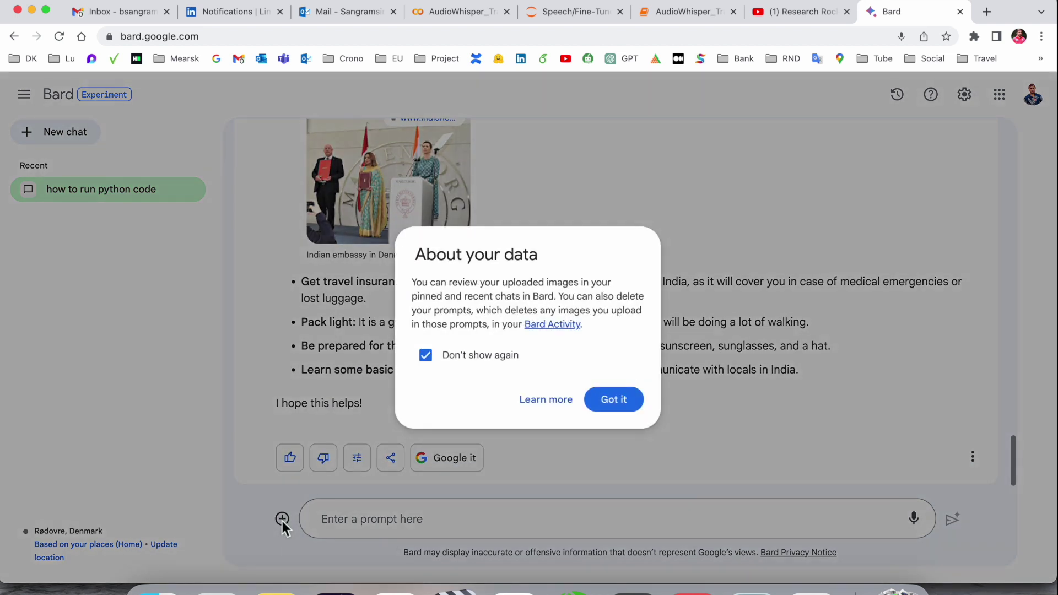
pyautogui.click(620, 412)
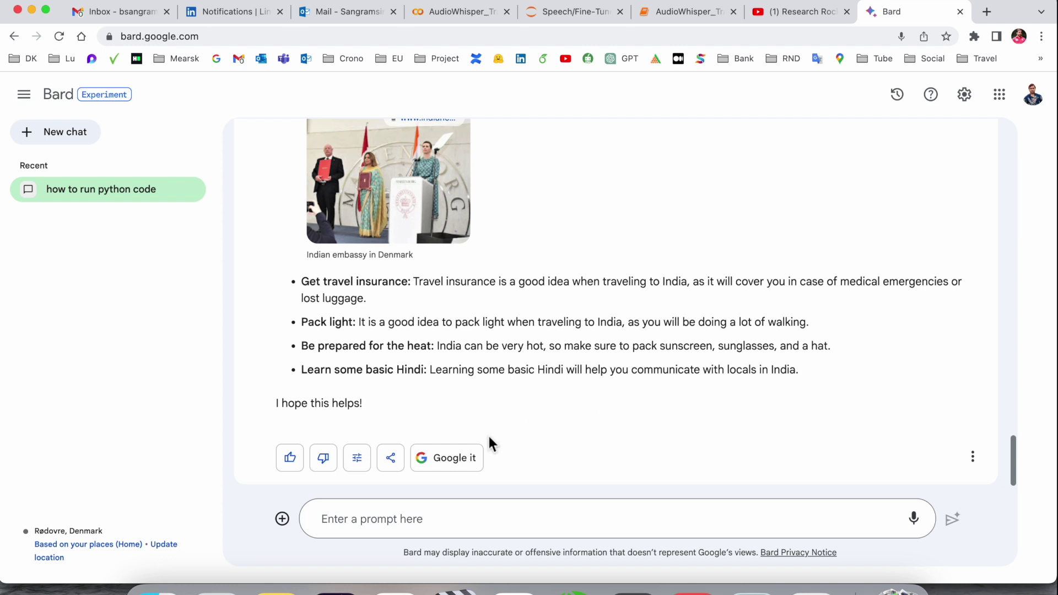
pyautogui.click(282, 519)
pyautogui.click(326, 474)
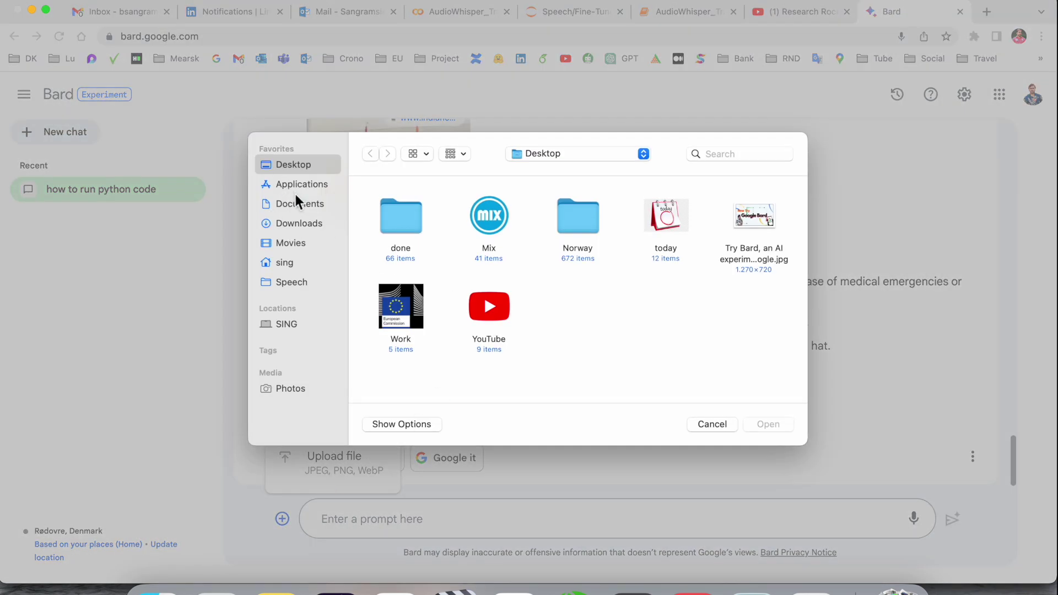
pyautogui.doubleClick(755, 217)
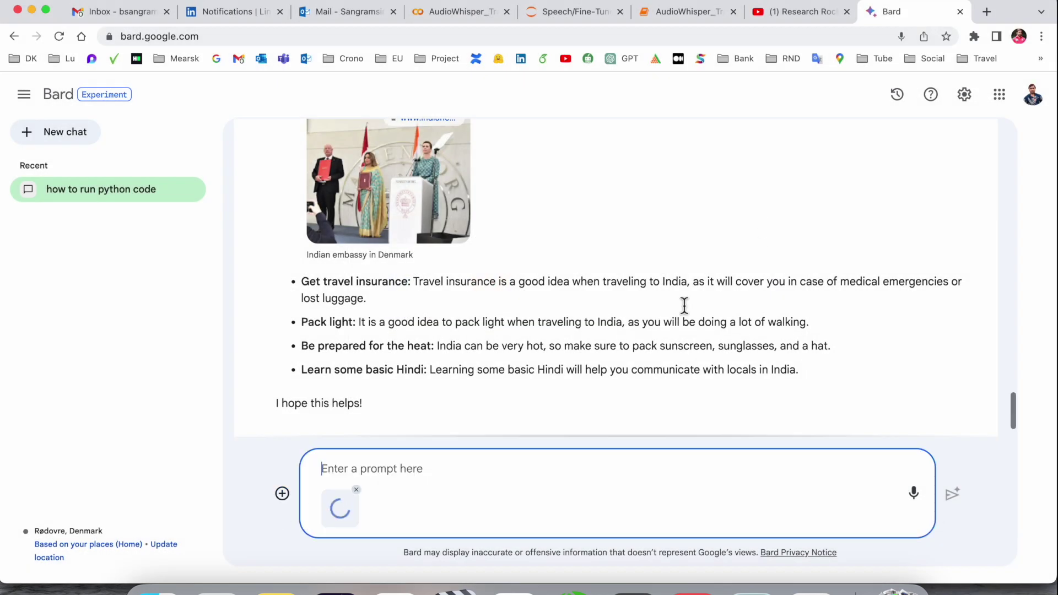
pyautogui.press('Return')
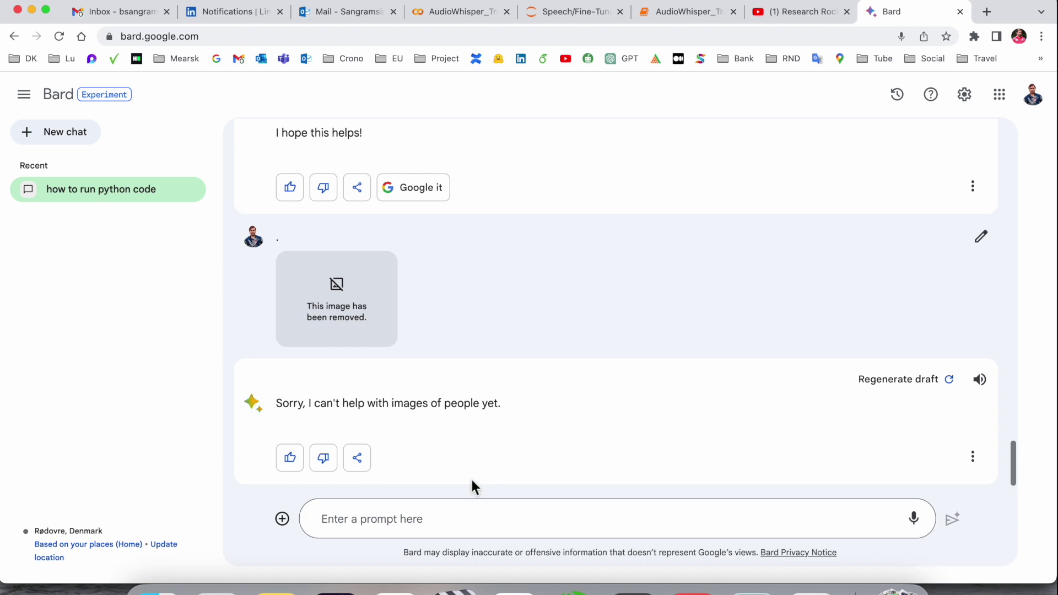
pyautogui.scroll(10, 471, 478)
pyautogui.scroll(10, 470, 439)
pyautogui.scroll(10, 471, 413)
pyautogui.scroll(2, 470, 405)
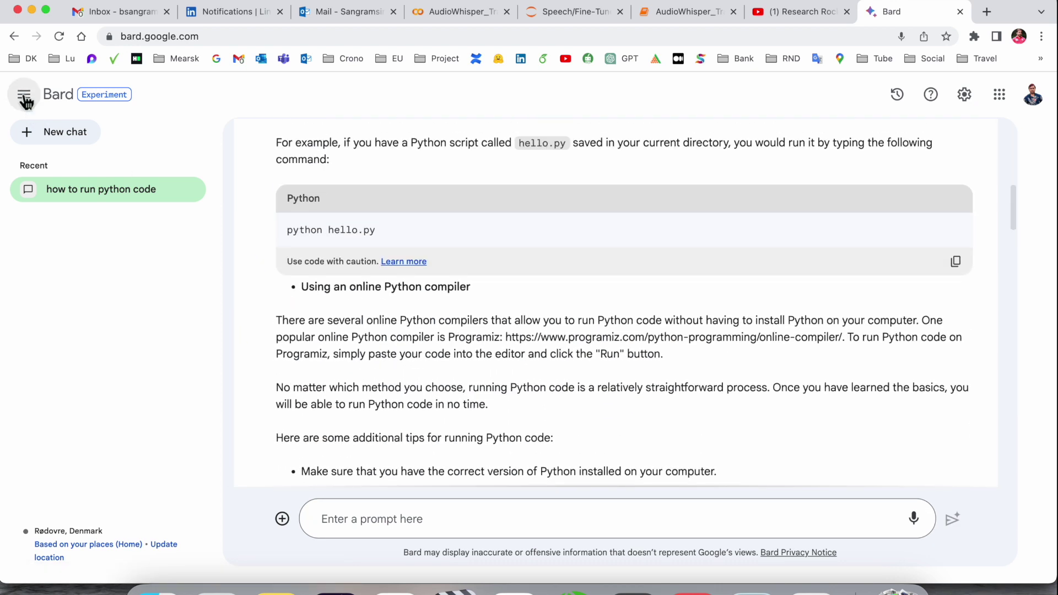
# Start a new chat and delete the 'how to run python code' chat from recents
pyautogui.click(24, 96)
pyautogui.scroll(3, 567, 241)
pyautogui.scroll(5, 566, 241)
pyautogui.scroll(-15, 567, 241)
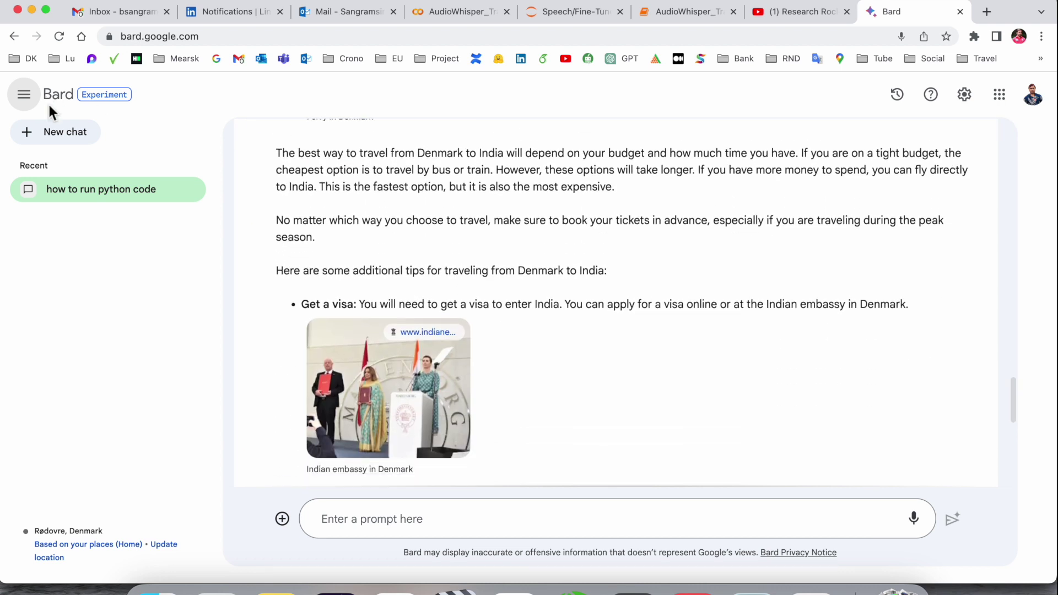
pyautogui.click(33, 131)
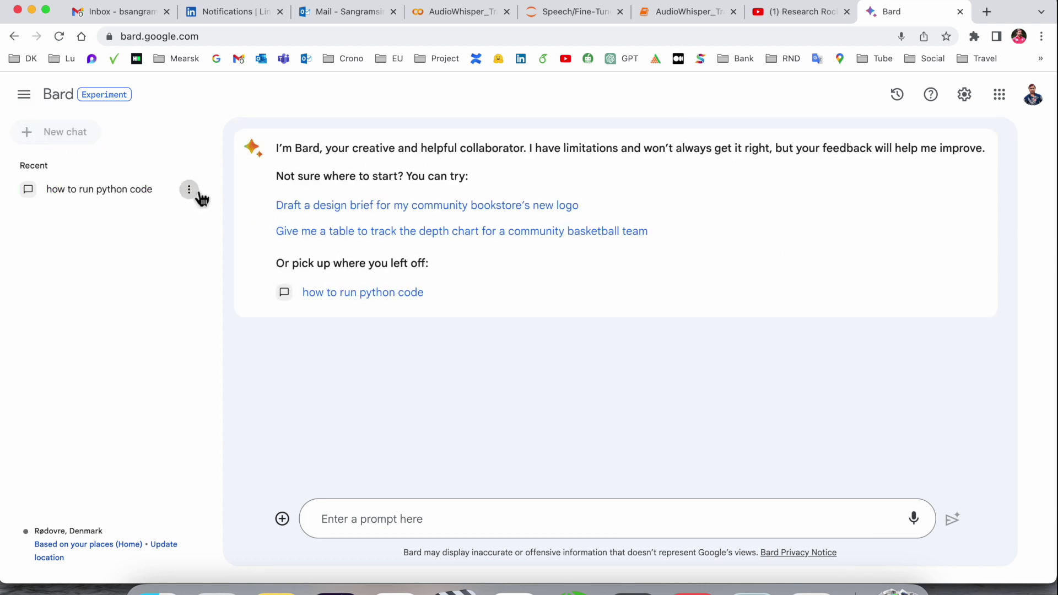
pyautogui.click(192, 190)
pyautogui.click(267, 250)
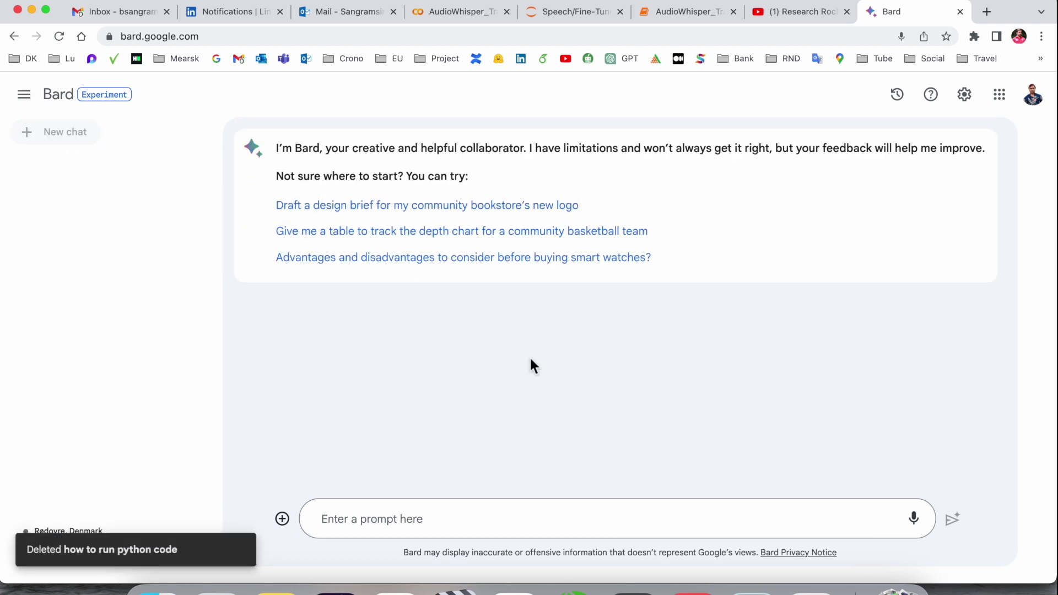
# Check the account menu and address bar, returning focus to the prompt field
pyautogui.click(350, 521)
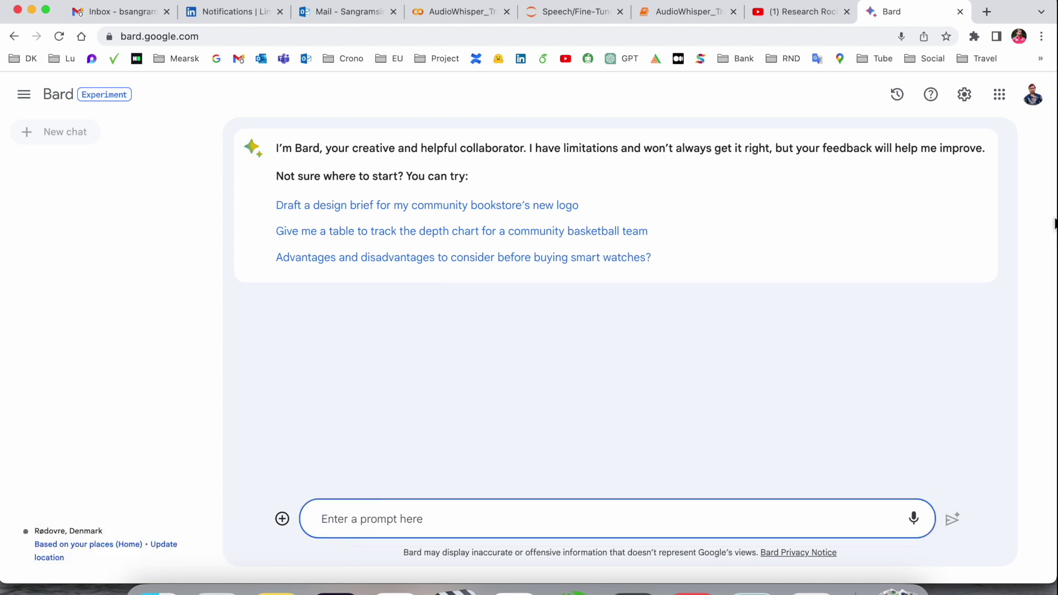
pyautogui.click(1033, 95)
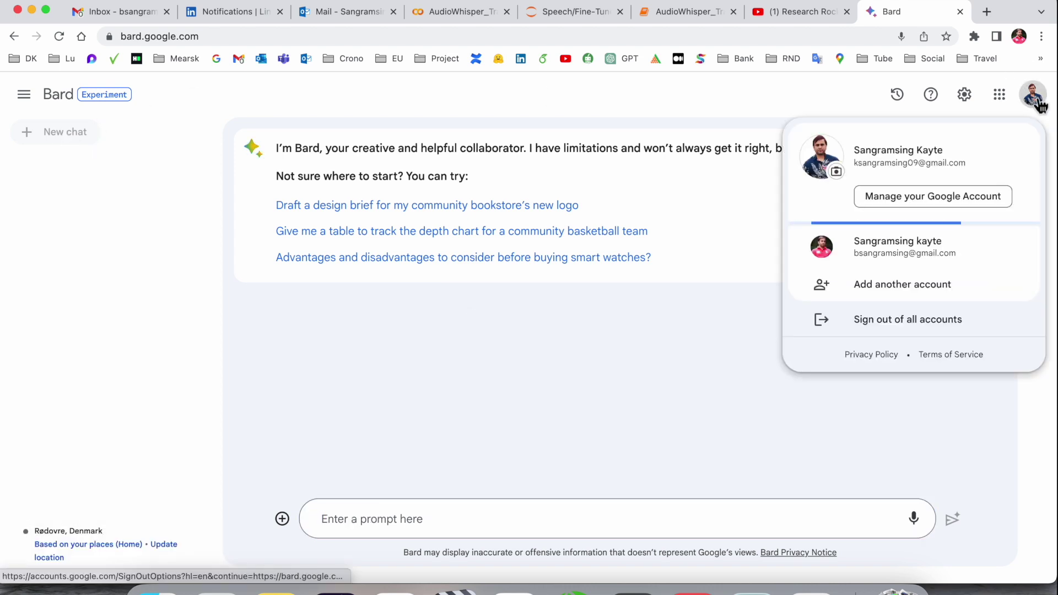
pyautogui.click(717, 323)
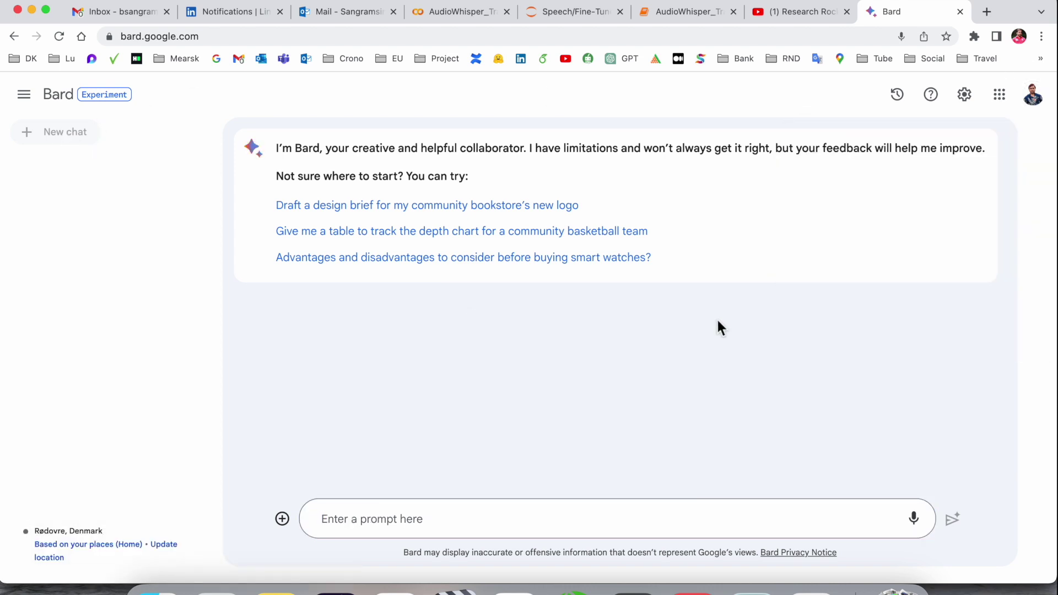
pyautogui.click(138, 37)
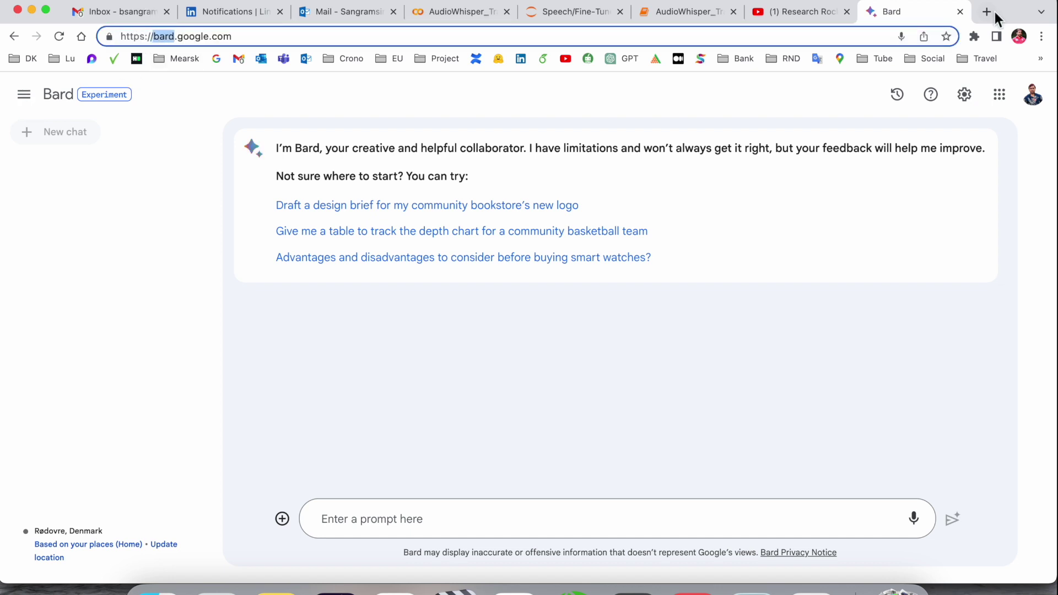
pyautogui.click(429, 534)
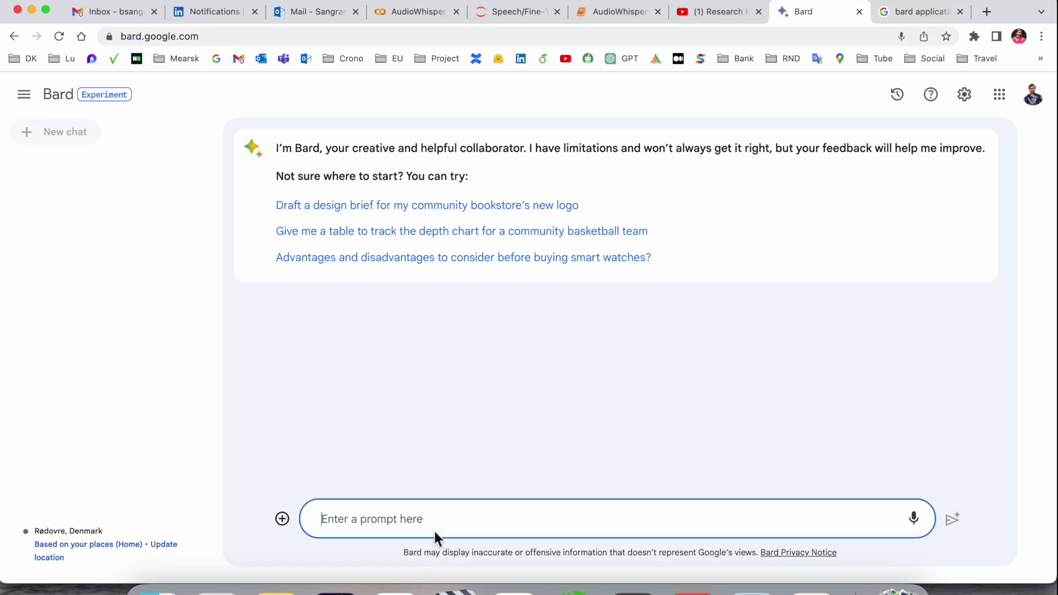